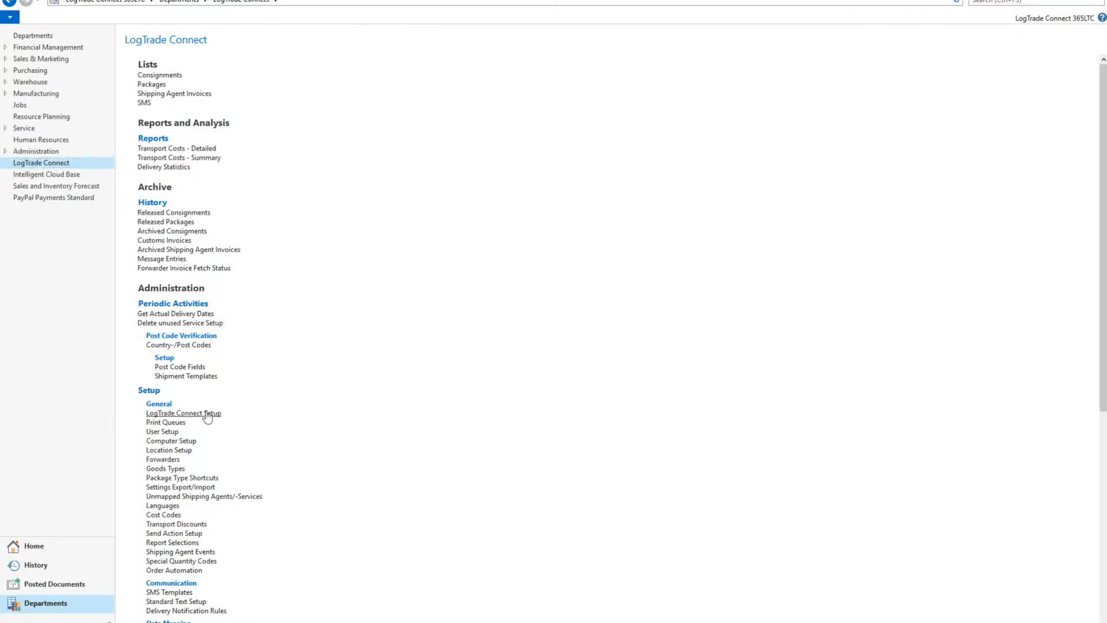
Open LogTrade Connect Setup, launch its Setup Wizard and advance past the welcome page to the credentials page.
click(207, 415)
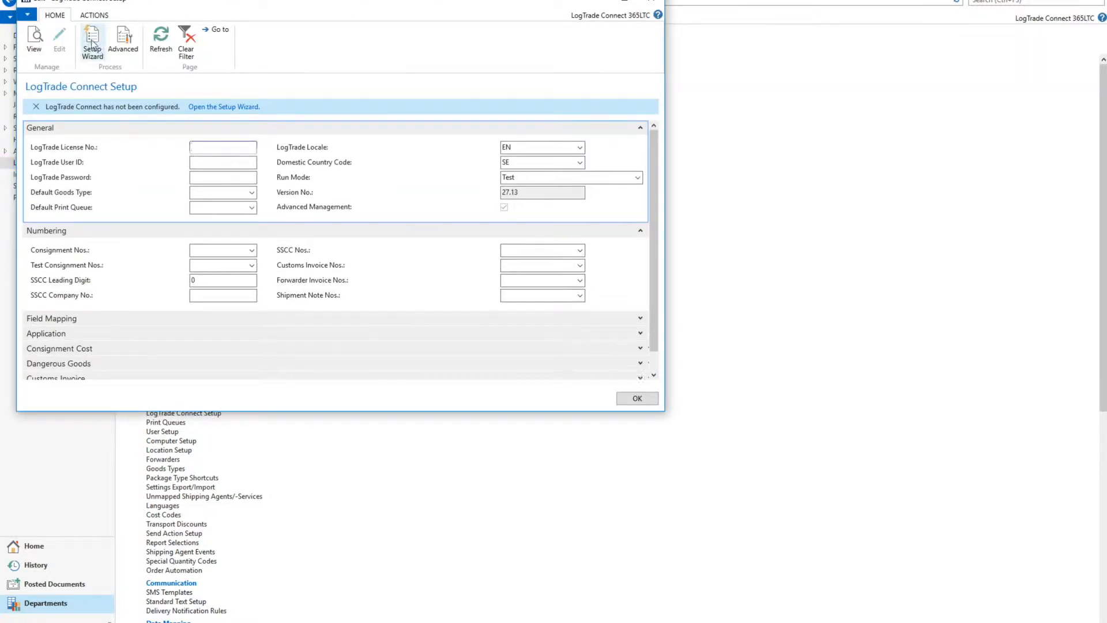
click(213, 108)
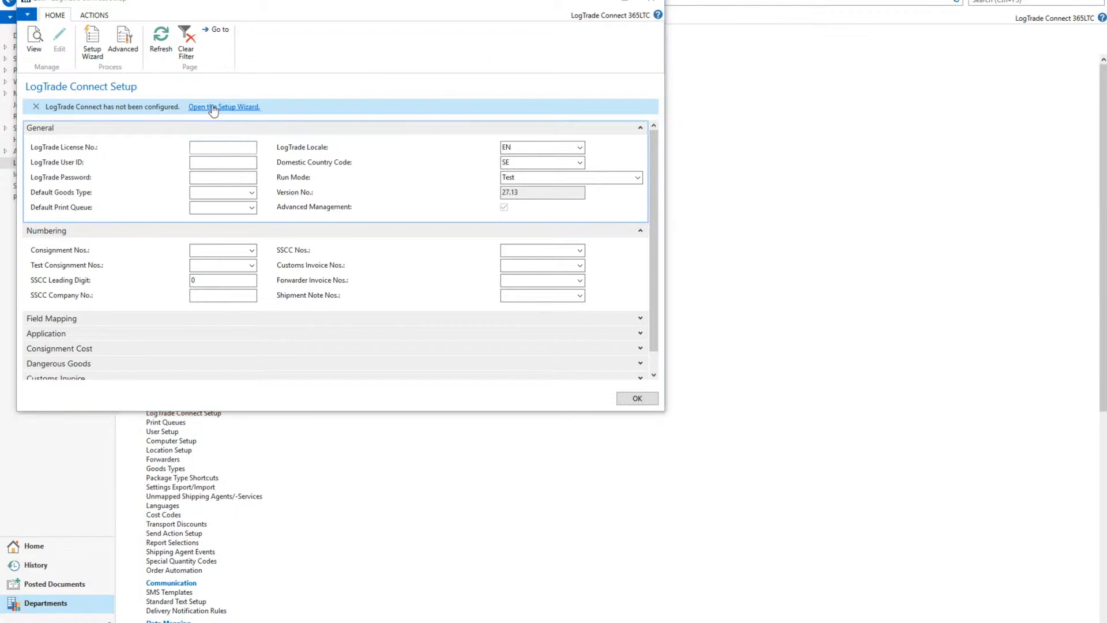
drag(233, 32, 469, 133)
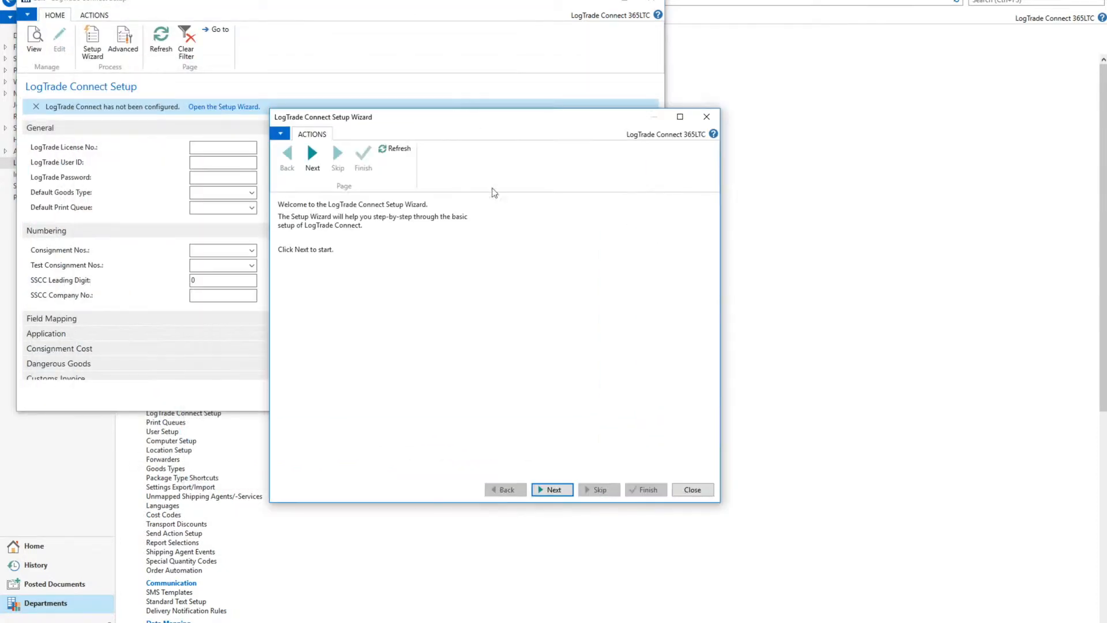
click(562, 491)
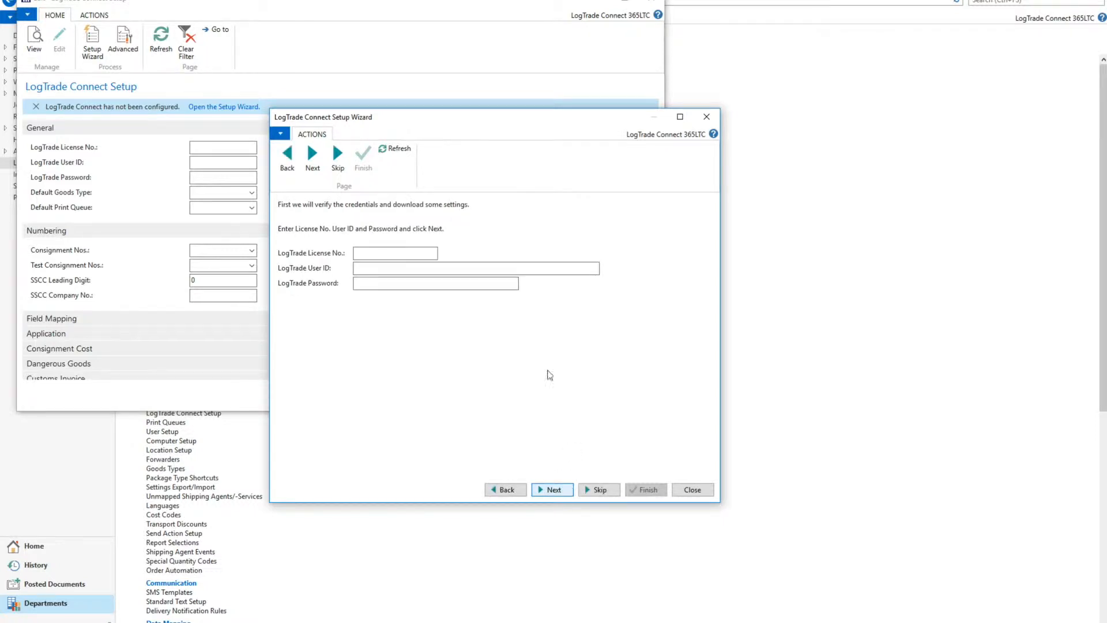
Enter the LogTrade license number, user ID and password in the wizard and submit the credentials for verification.
click(395, 253)
text(LTD8102810)
key(Tab)
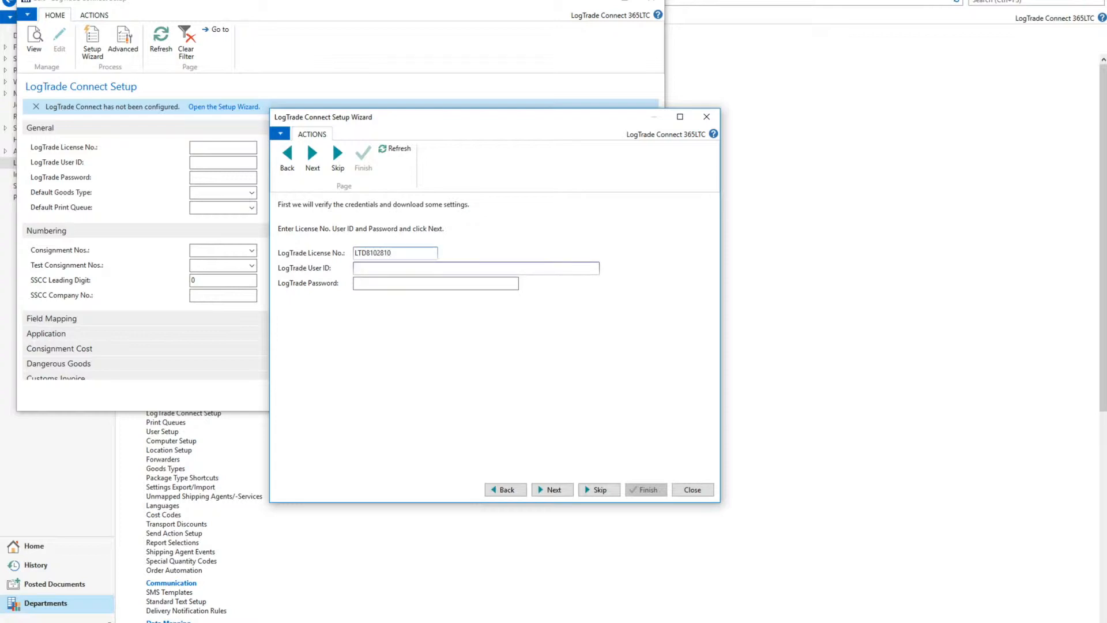
key(Tab)
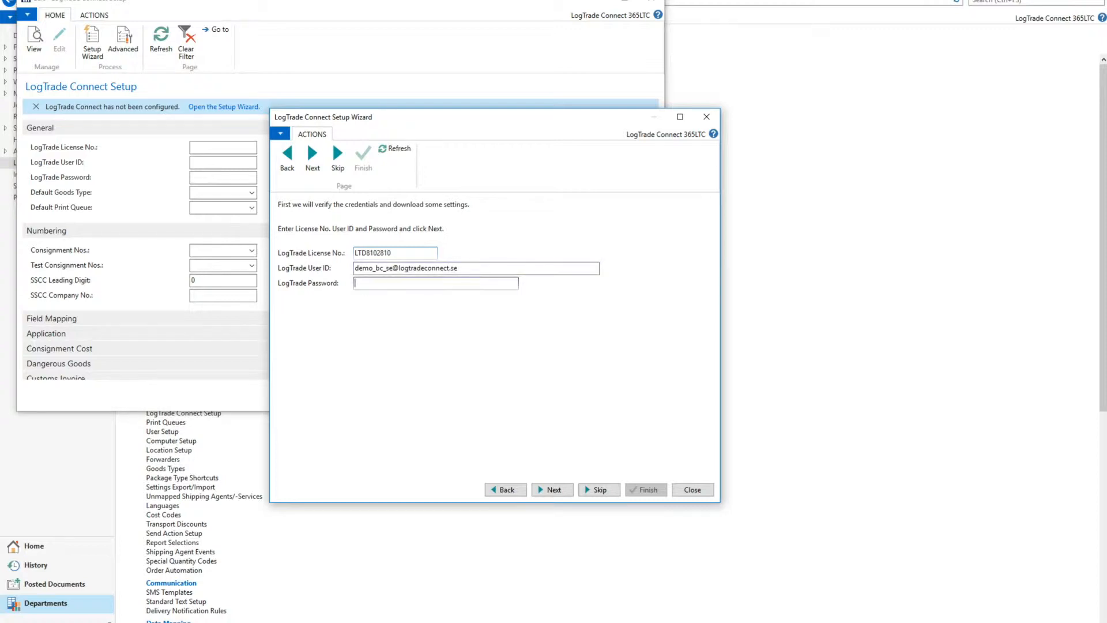
text(••••••••)
click(557, 492)
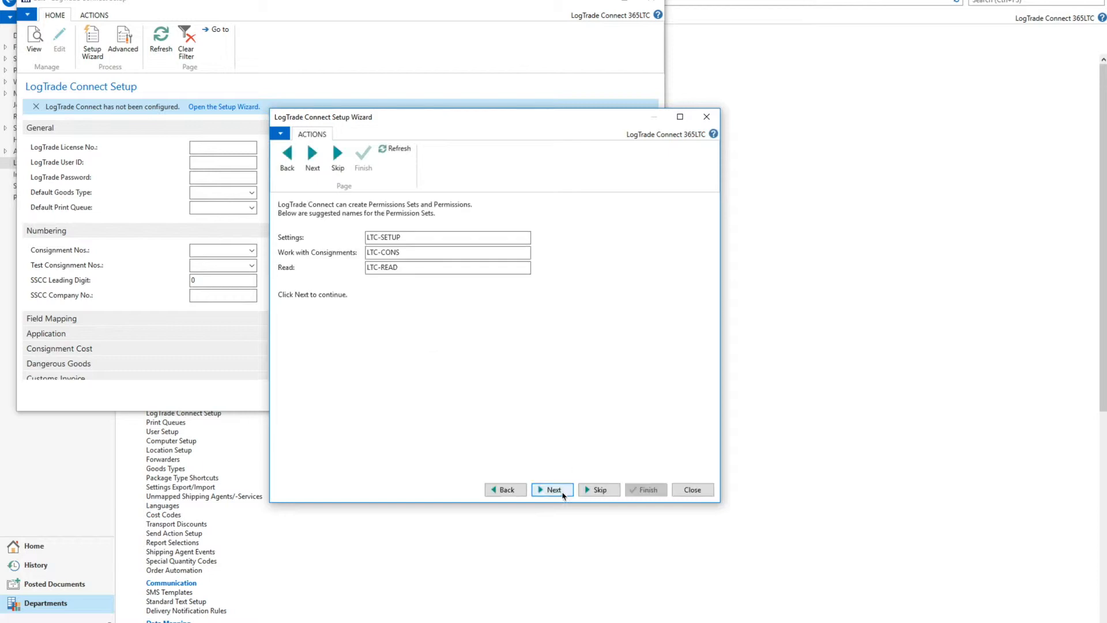
drag(730, 508, 853, 577)
scroll(831, 427, down, 5)
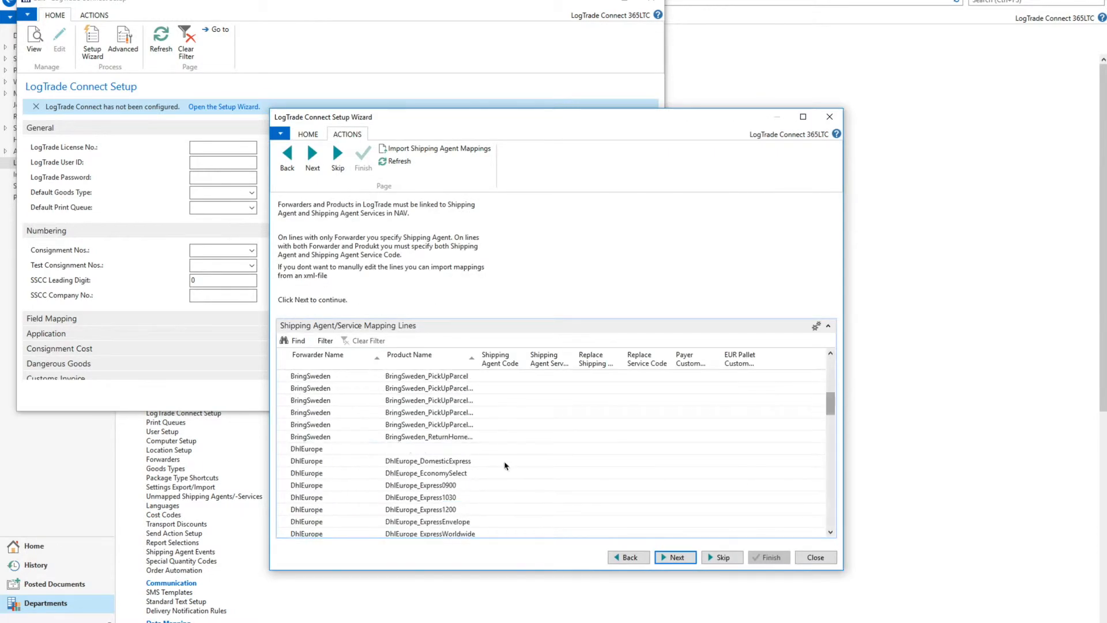
click(499, 449)
click(498, 485)
text(DHLEXPRESS)
key(Tab)
text(EXPRESS09)
click(500, 497)
text(express1)
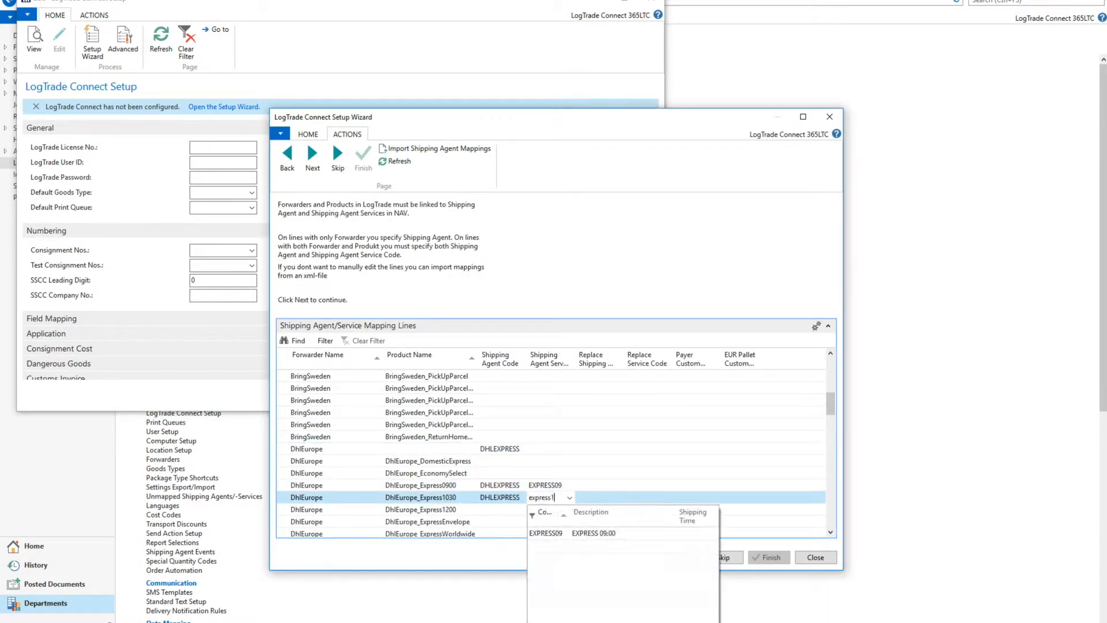
scroll(548, 473, down, 10)
click(676, 558)
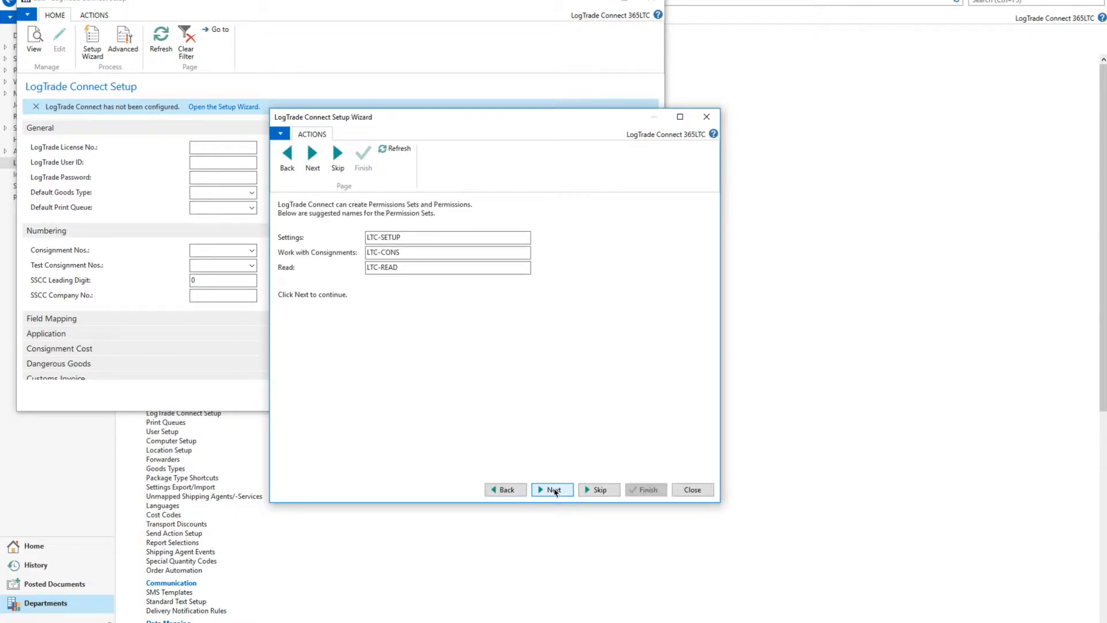
Accept the suggested permission sets LTC-SETUP, LTC-CONS and LTC-READ and the number series LTC and T-LTC.
click(557, 492)
click(555, 490)
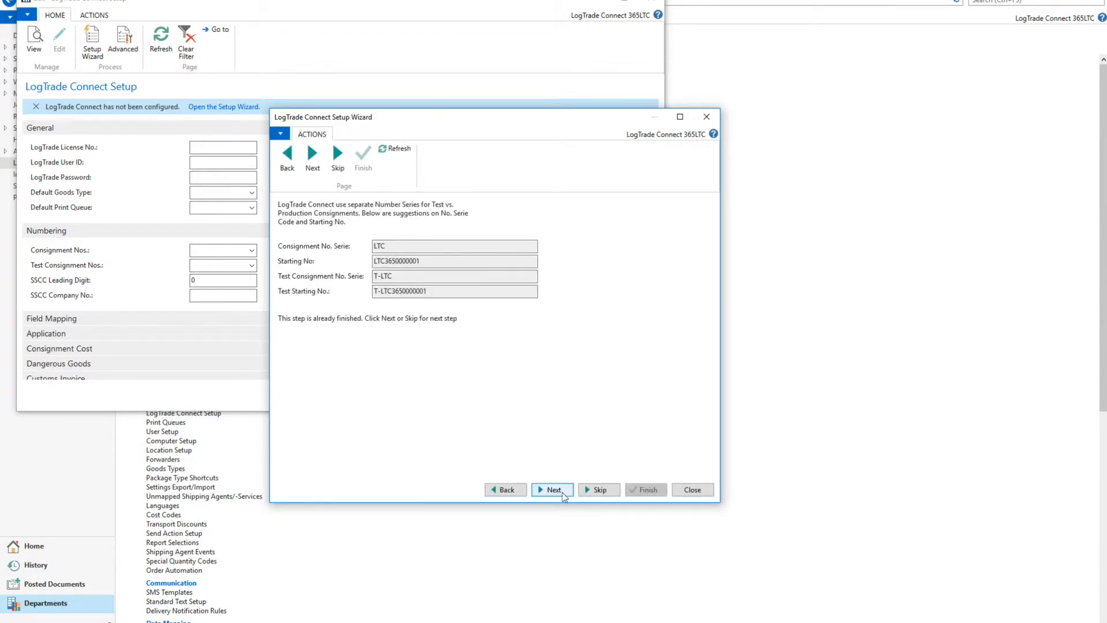
click(553, 489)
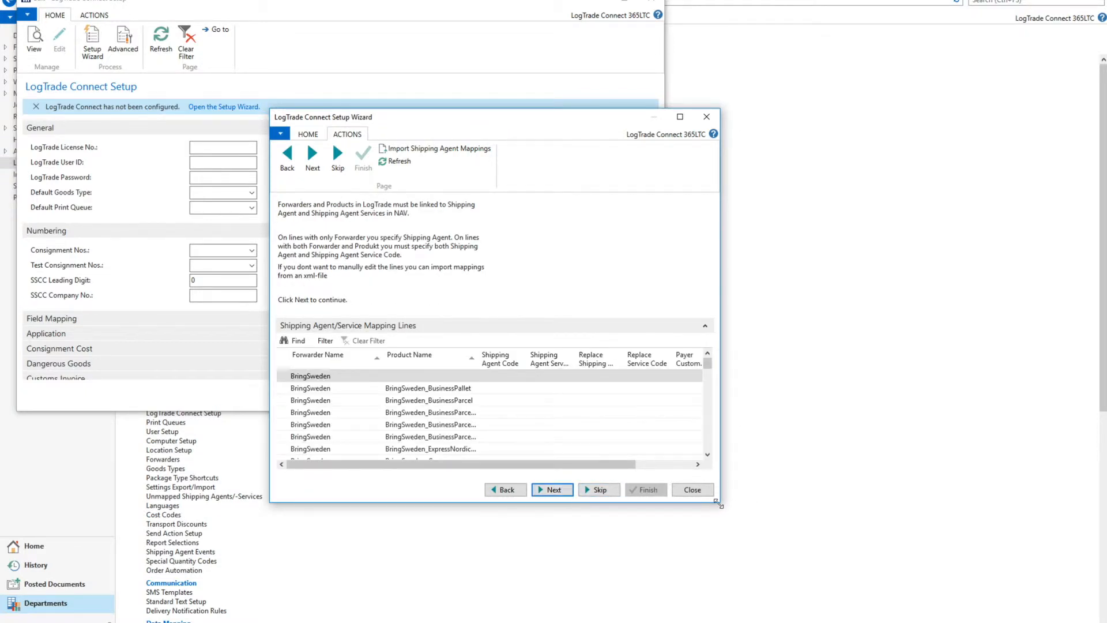
Map the general DhlEurope forwarder line to a new shipping agent DHLEXPRESS, allowing new agents and services to be added automatically.
drag(718, 503, 843, 571)
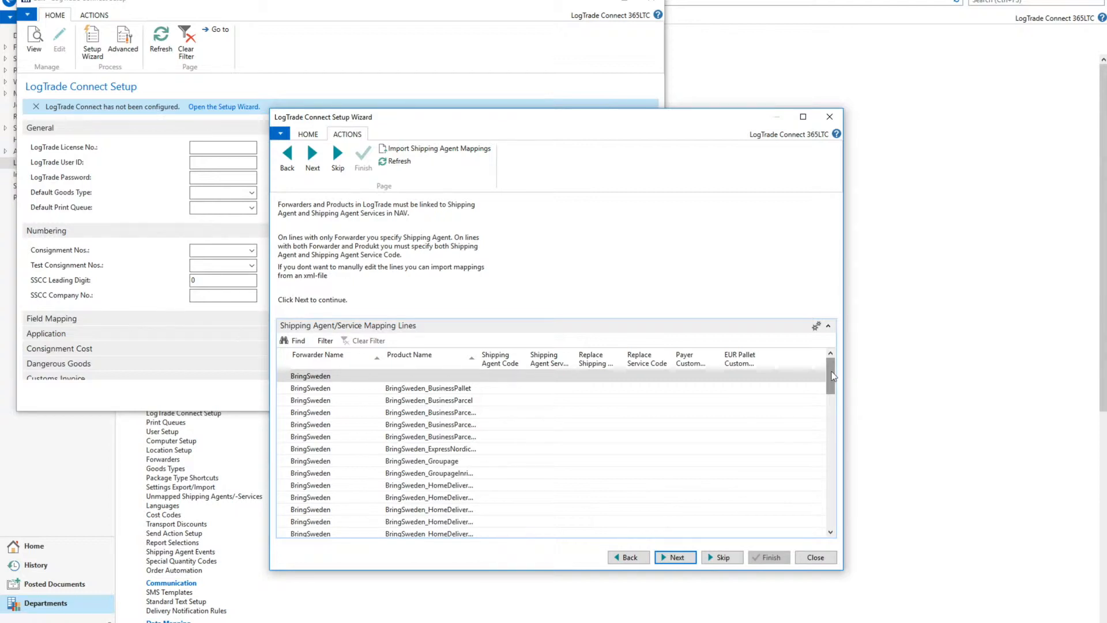
drag(833, 375, 832, 408)
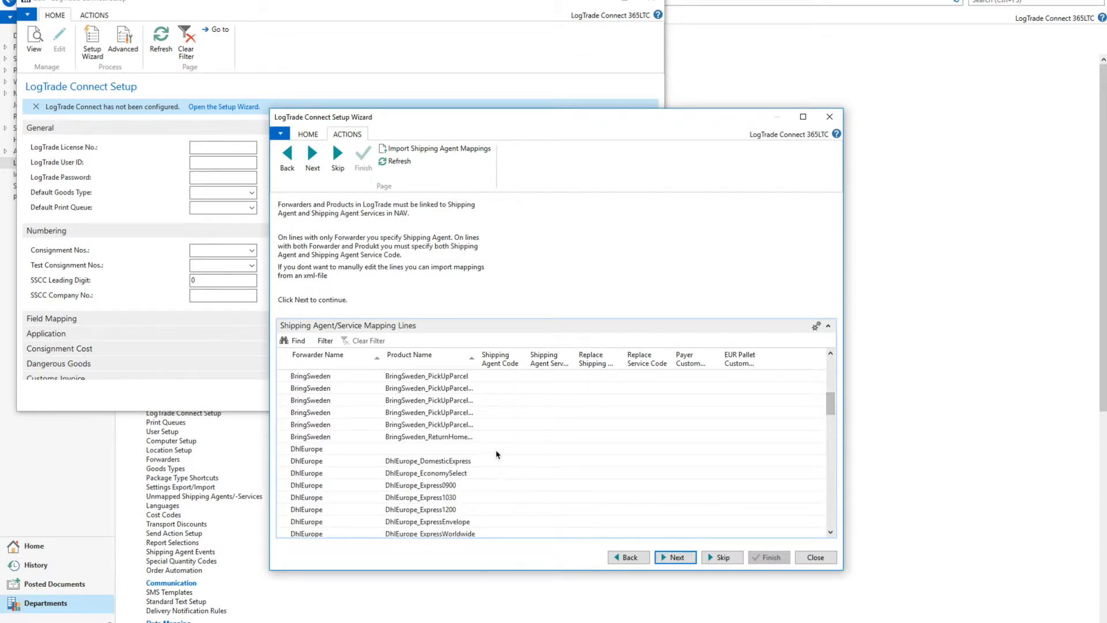
click(499, 450)
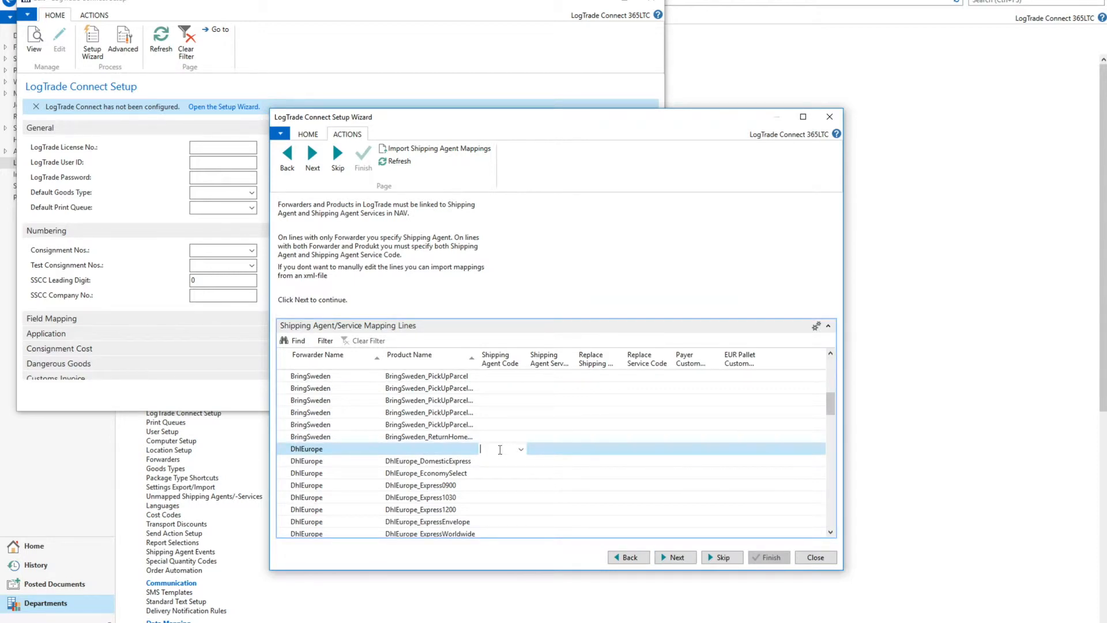
text(DHLEXP)
text(RESS)
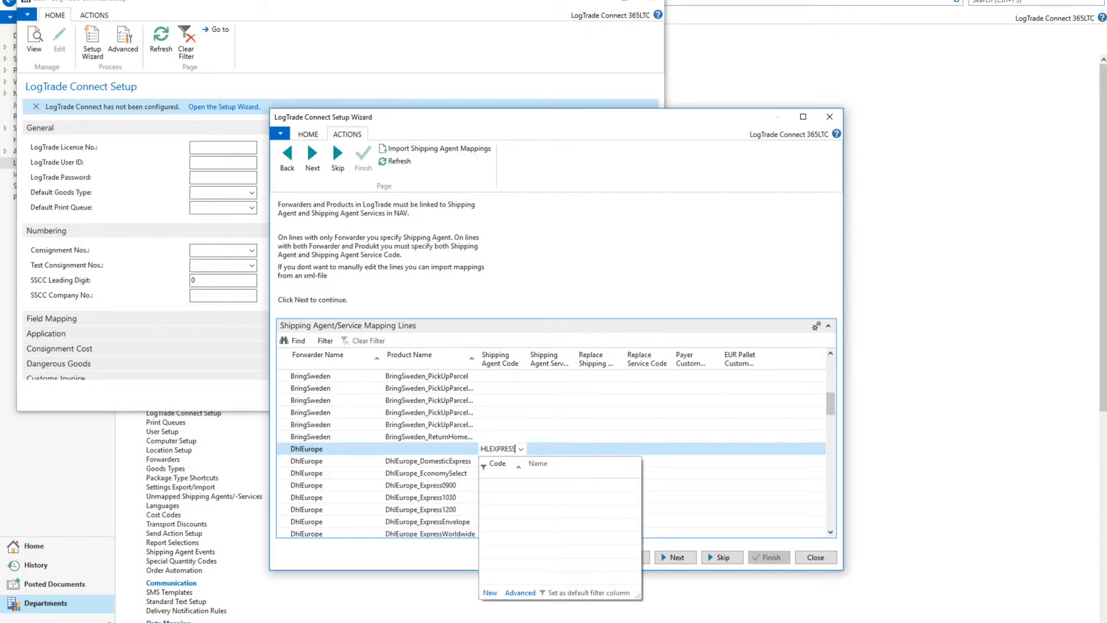
key(Tab)
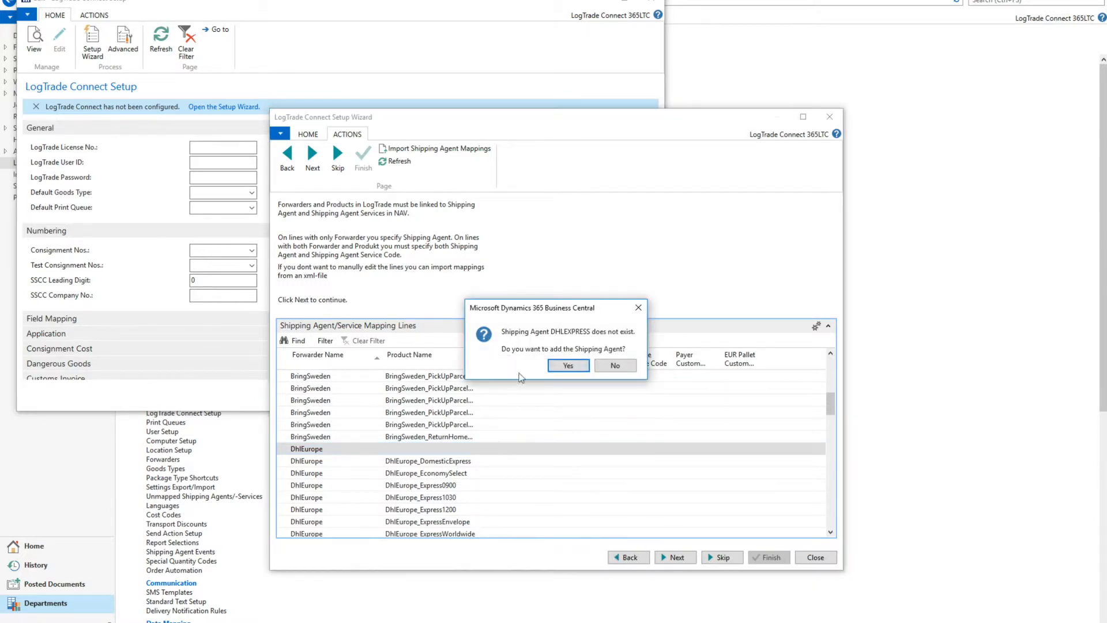
click(569, 367)
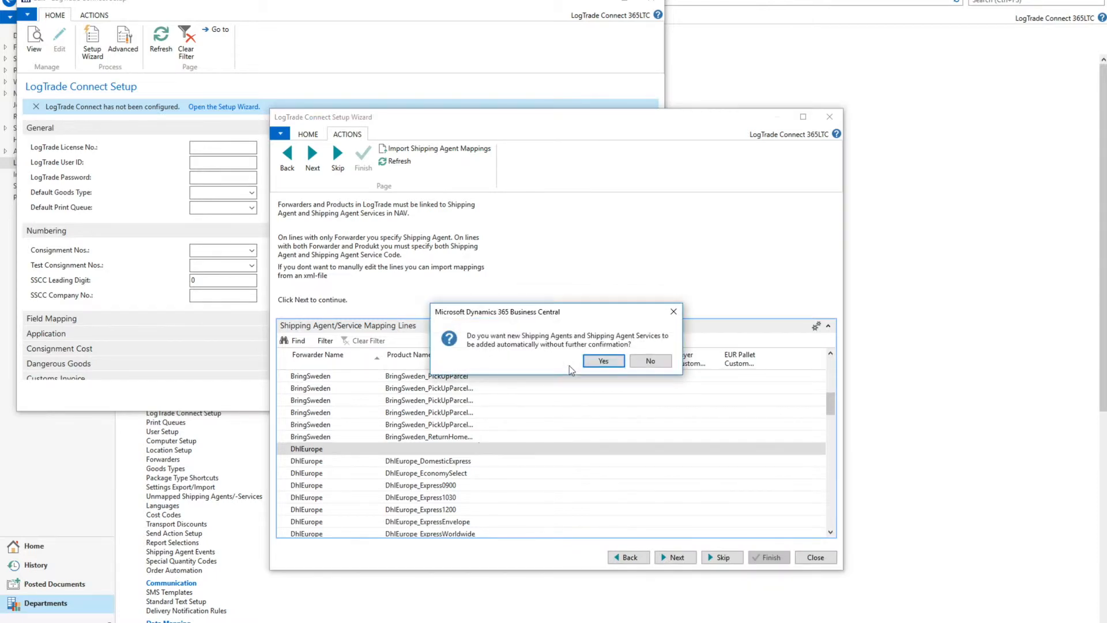
click(606, 362)
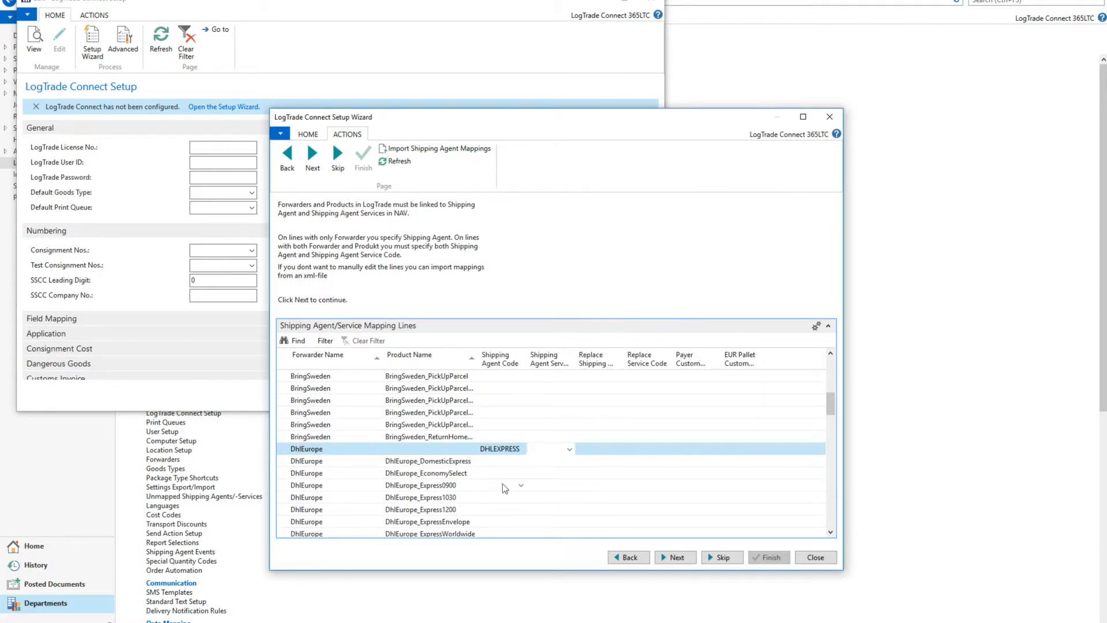
Map the DhlEurope_Express0900 product to shipping agent DHLEXPRESS with shipping agent service EXPRESS09.
click(504, 485)
text(dhlexp)
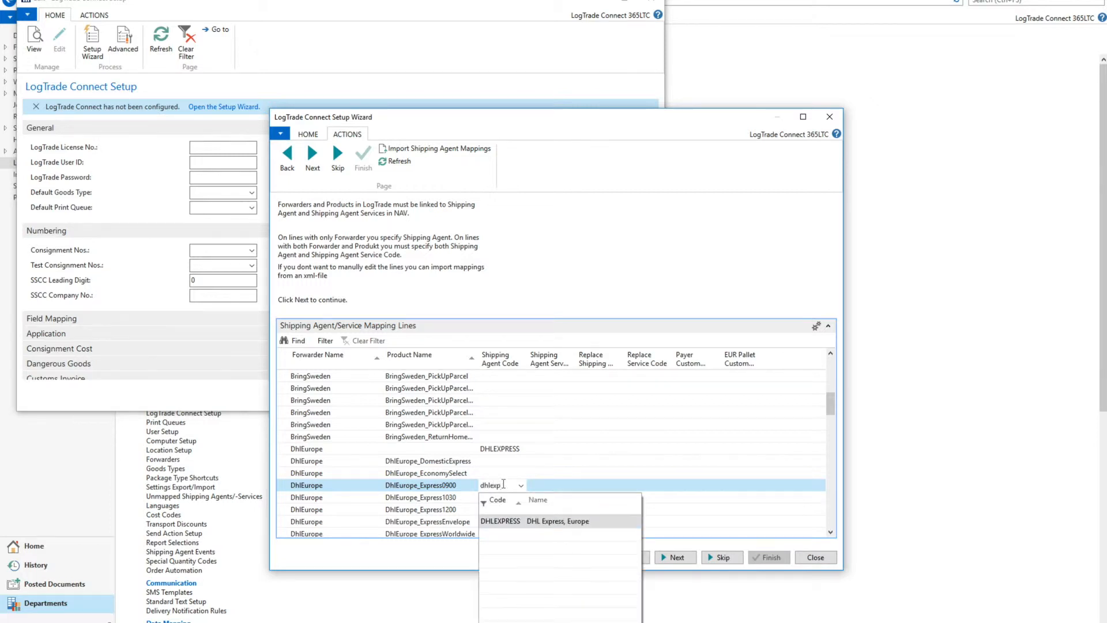
click(513, 521)
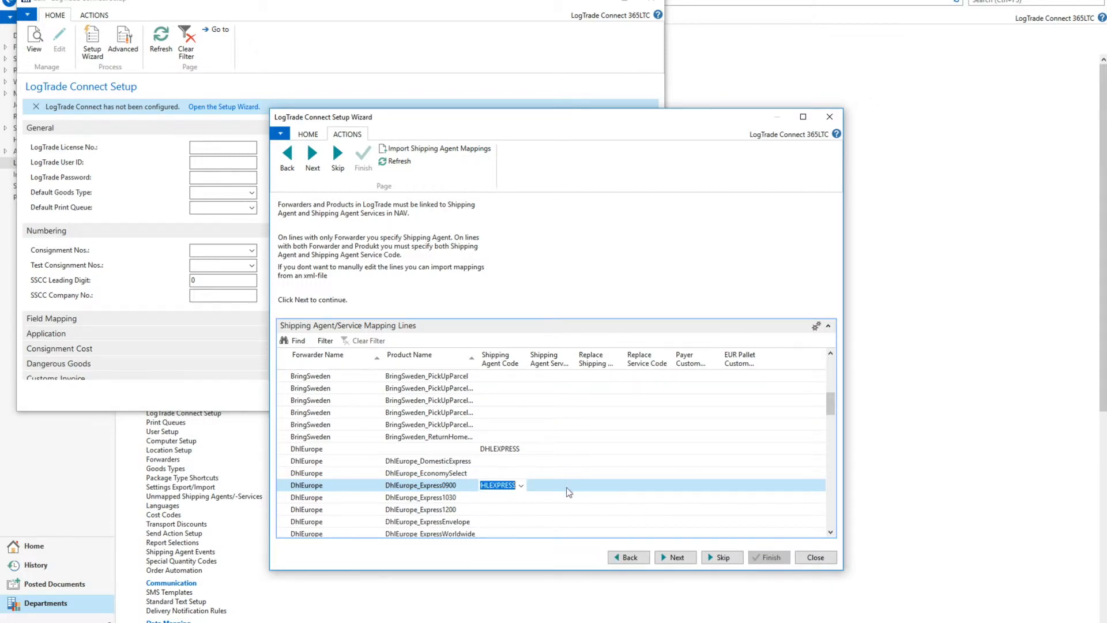
click(549, 486)
text(EXPRES)
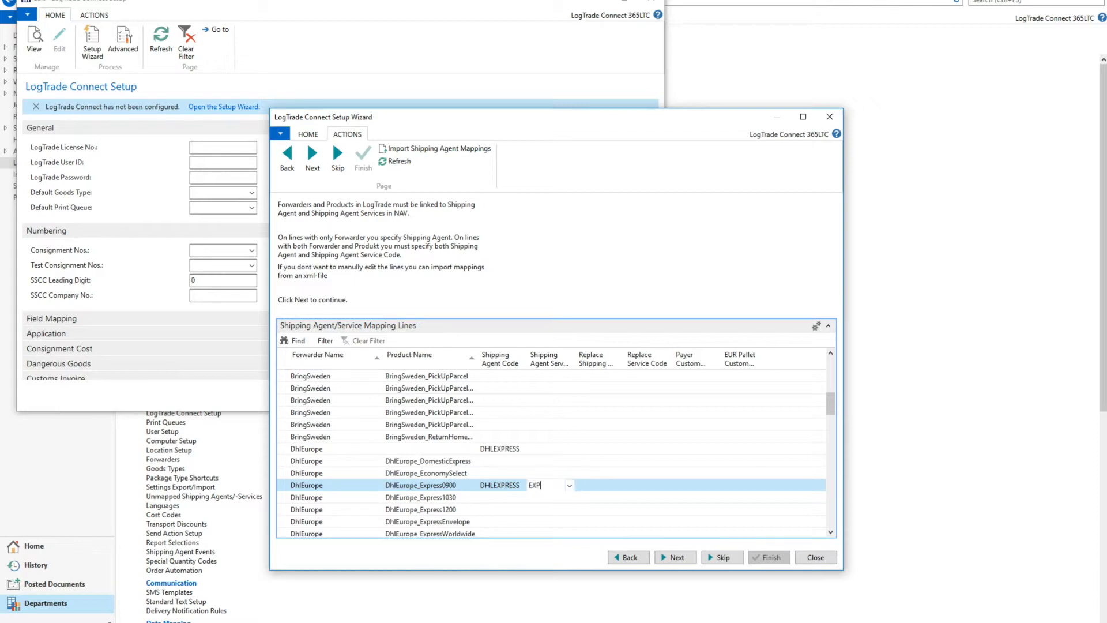
text(S090)
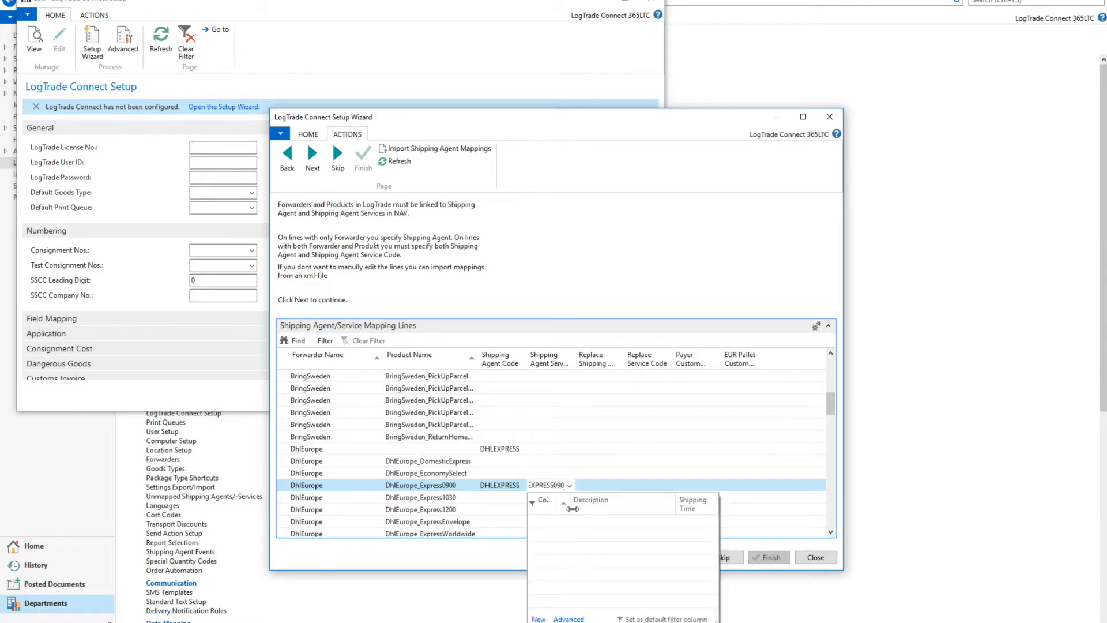
key(BackSpace)
key(Tab)
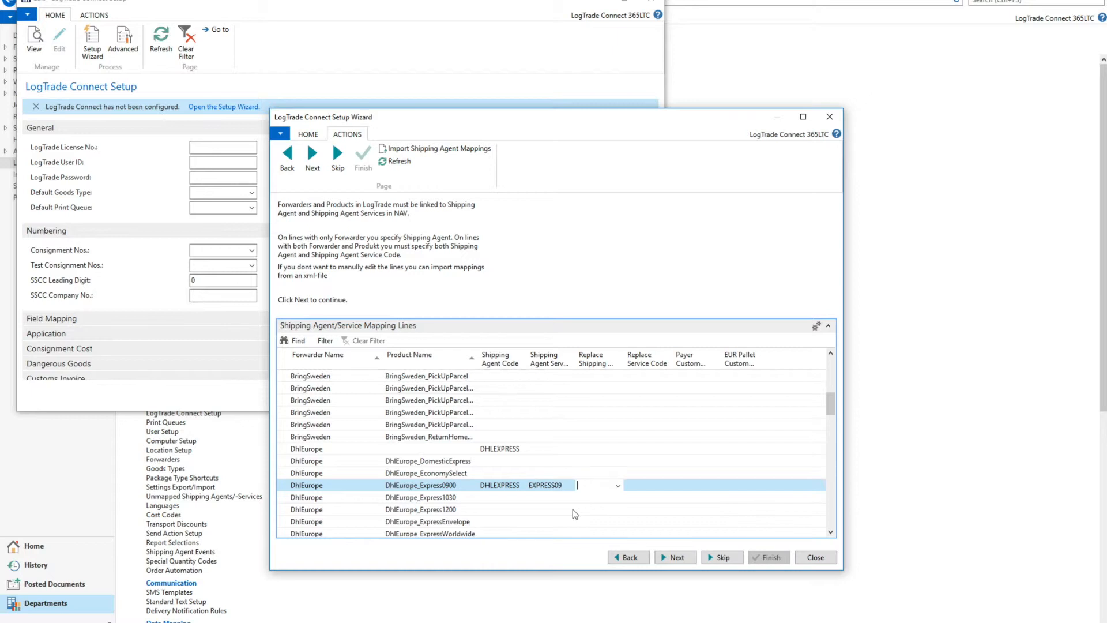
Map the DhlEurope_Express1030 product to shipping agent DHLEXPRESS with service EXPRESS10, and continue to the terms of delivery page.
click(506, 497)
text(D)
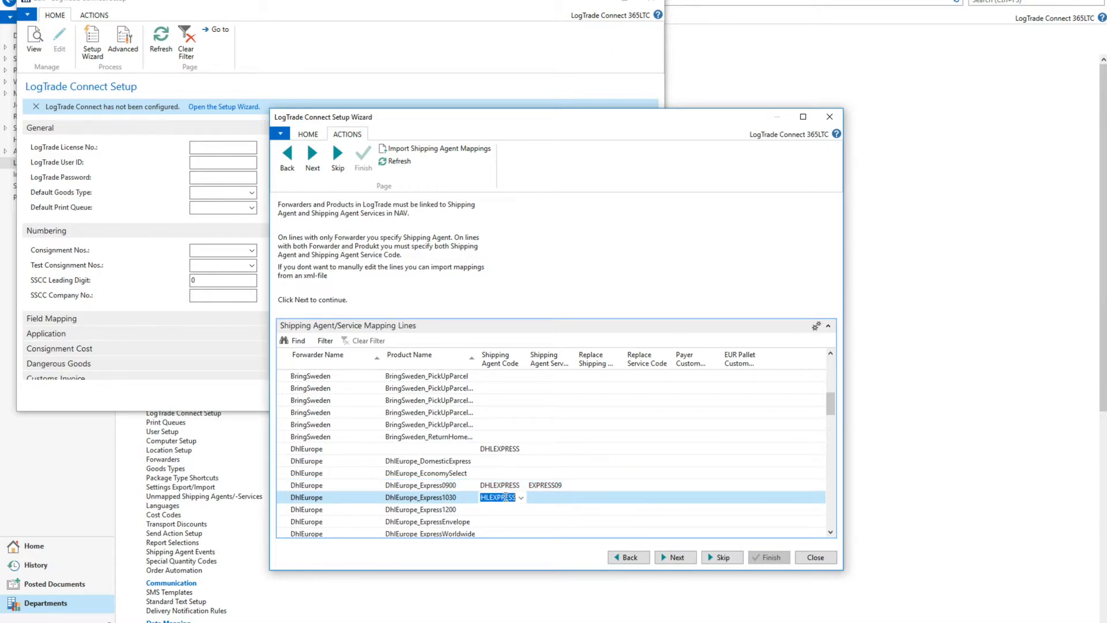
key(Tab)
text(expre)
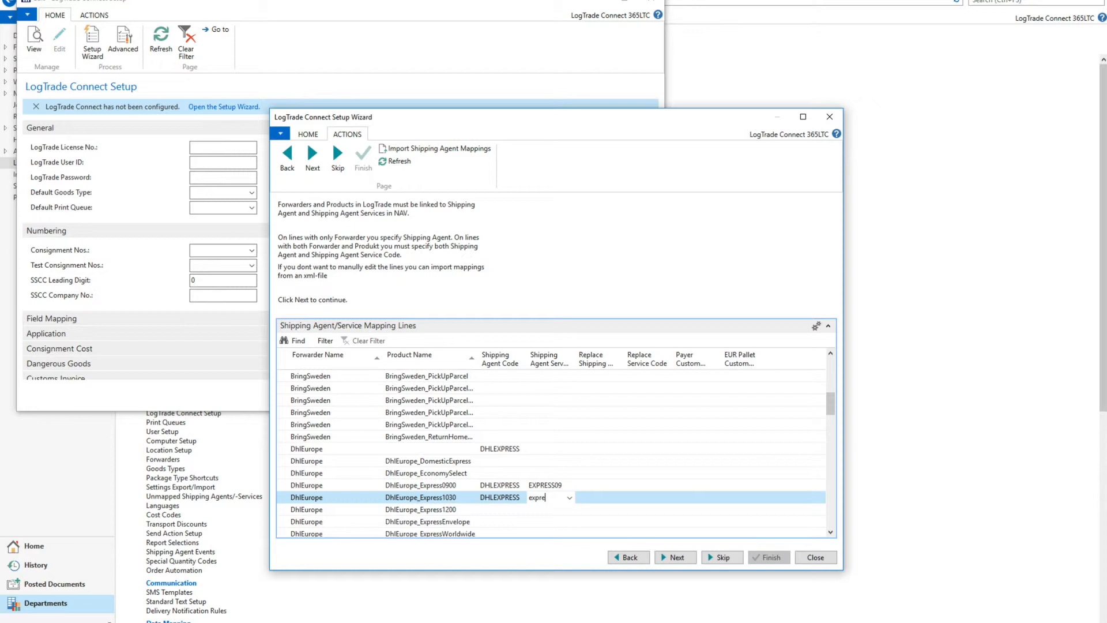
text(ss10)
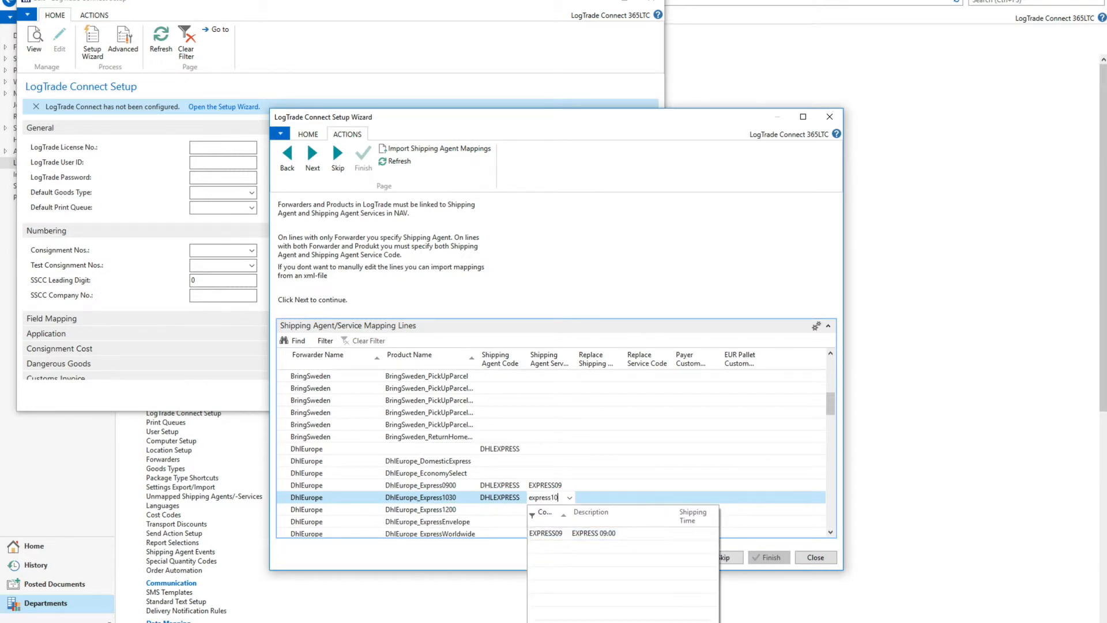
key(Tab)
click(676, 557)
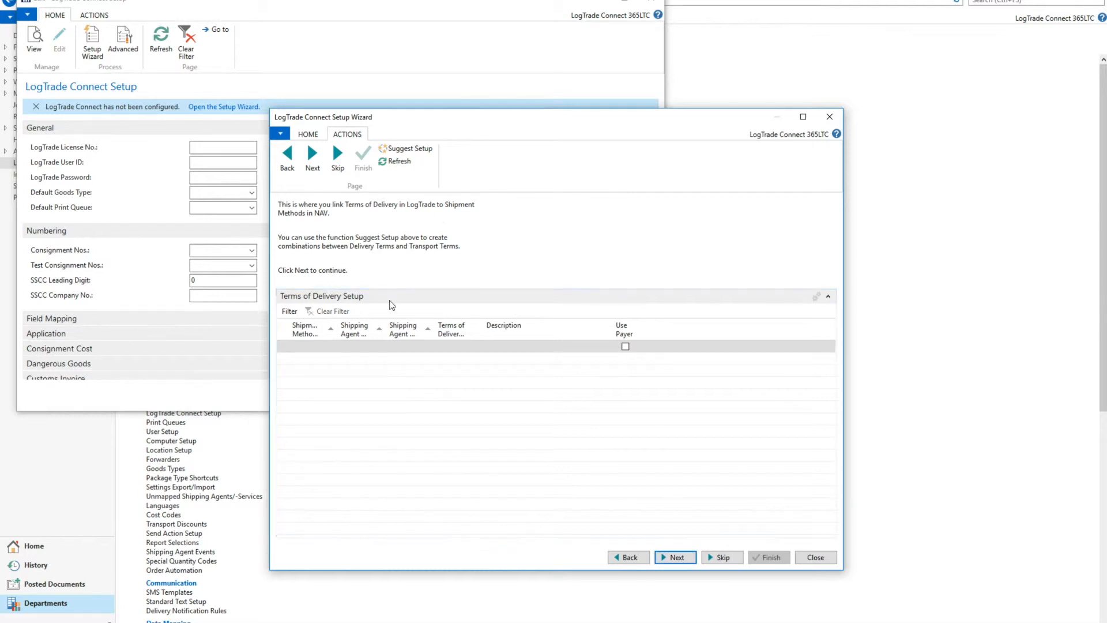
Generate the suggested Terms of Delivery setup lines and continue to the wizard's final settings.
click(419, 151)
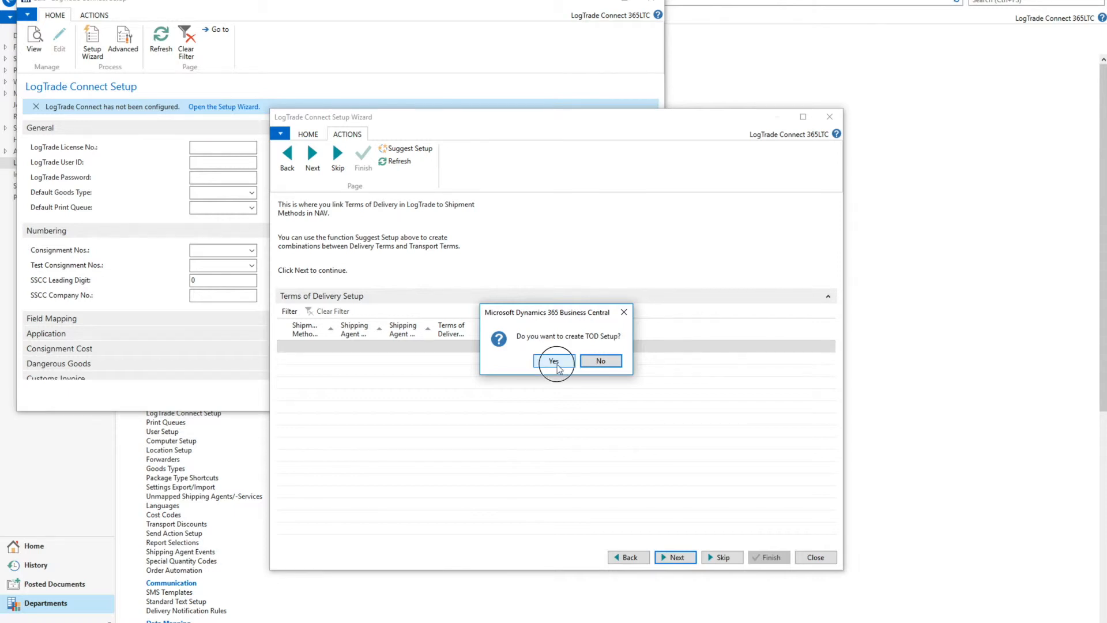
click(557, 365)
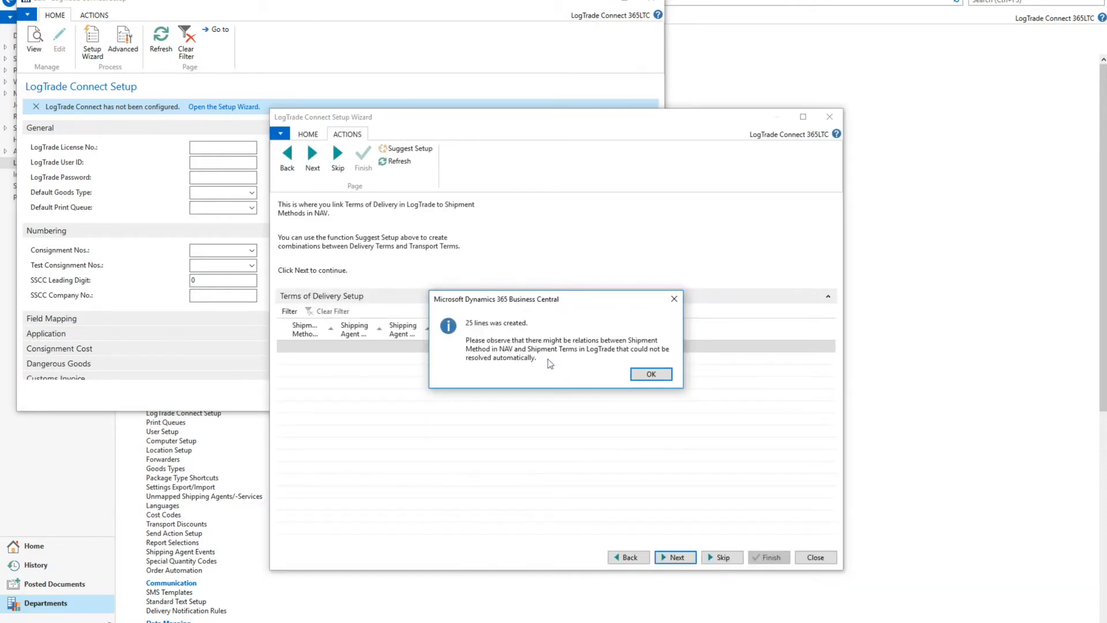
click(652, 374)
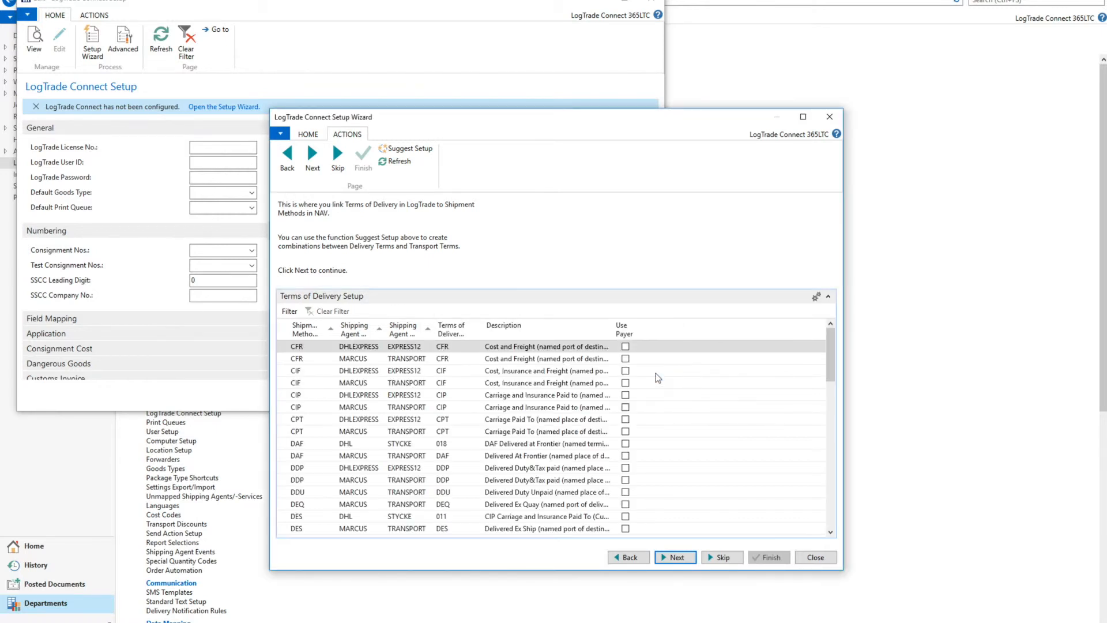
click(679, 558)
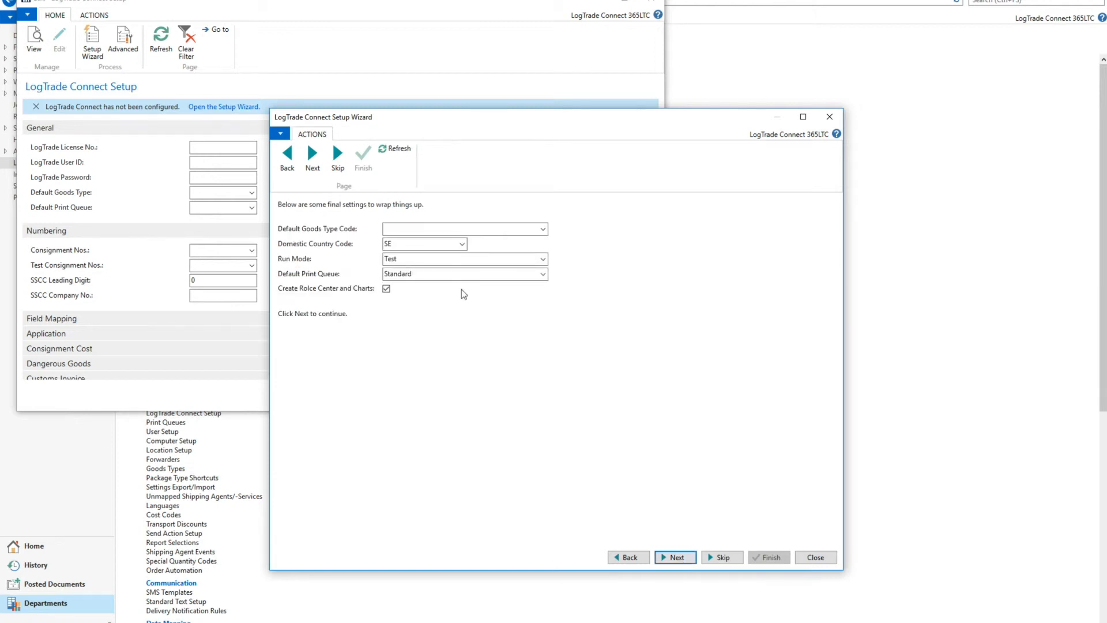
Create a goods type with code SPAREPARTS and description "Spare parts", and use it as the Default Goods Type Code.
click(544, 230)
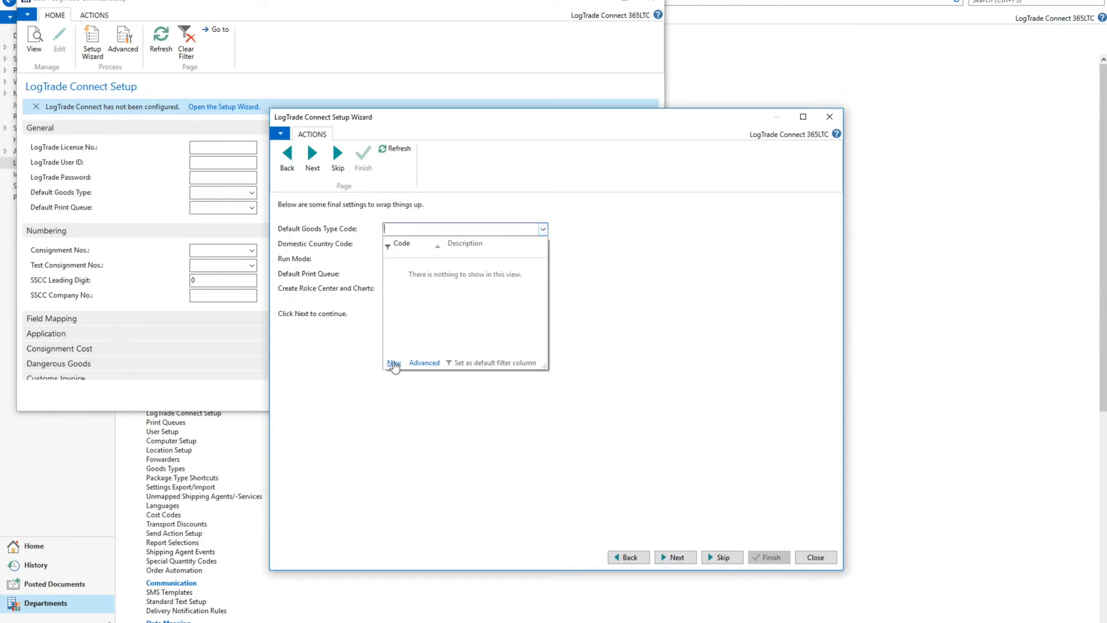
click(394, 363)
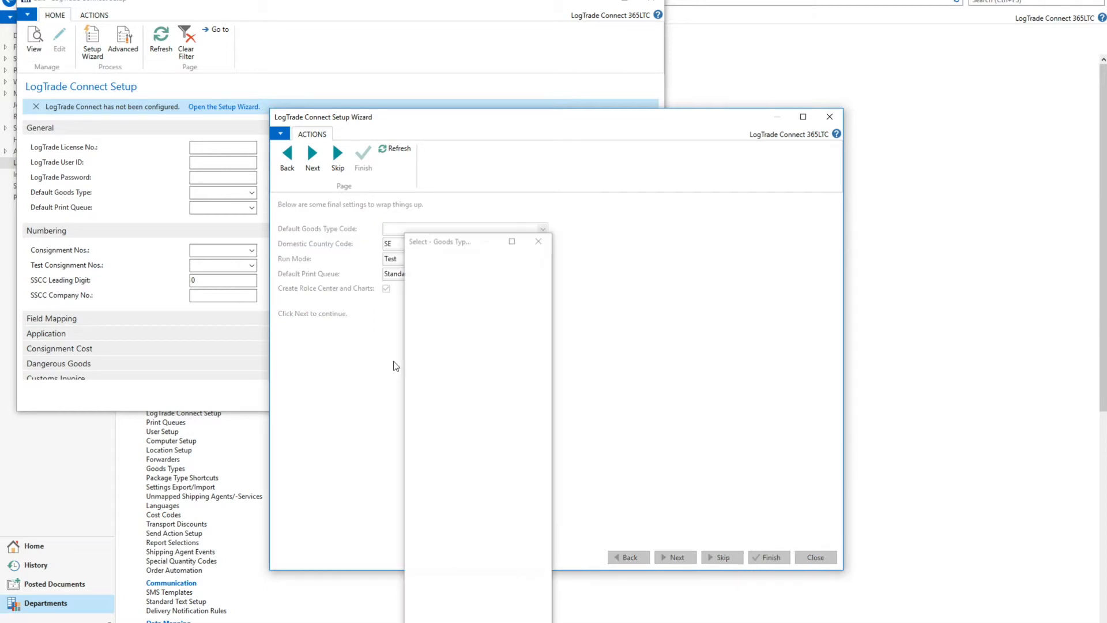
text(sparepa)
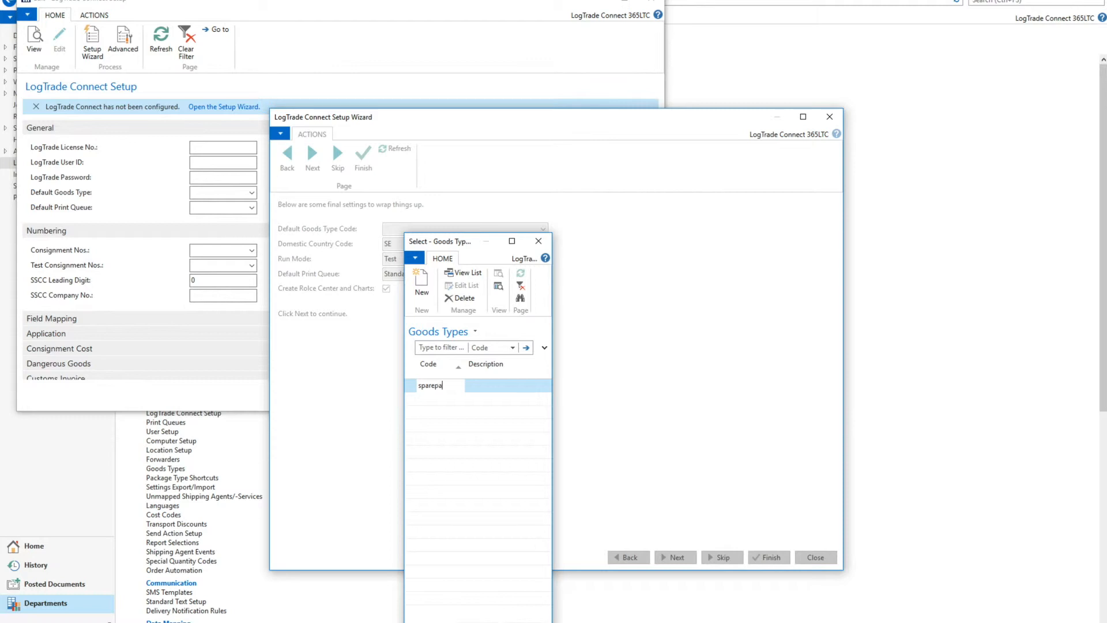
text(rts)
key(Tab)
text(Spare parts)
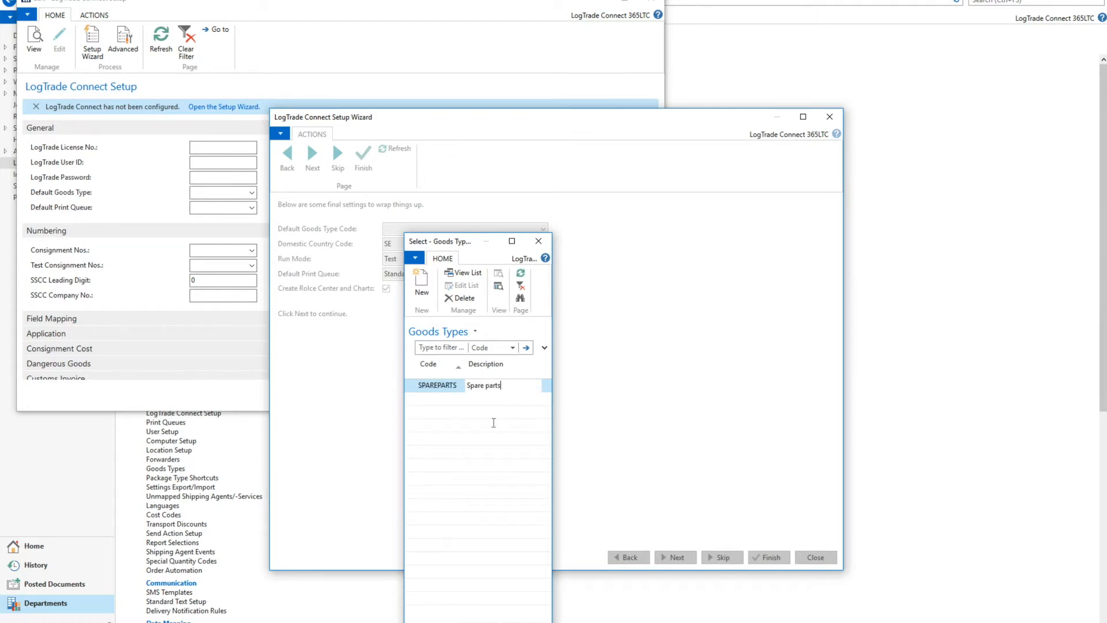
key(Return)
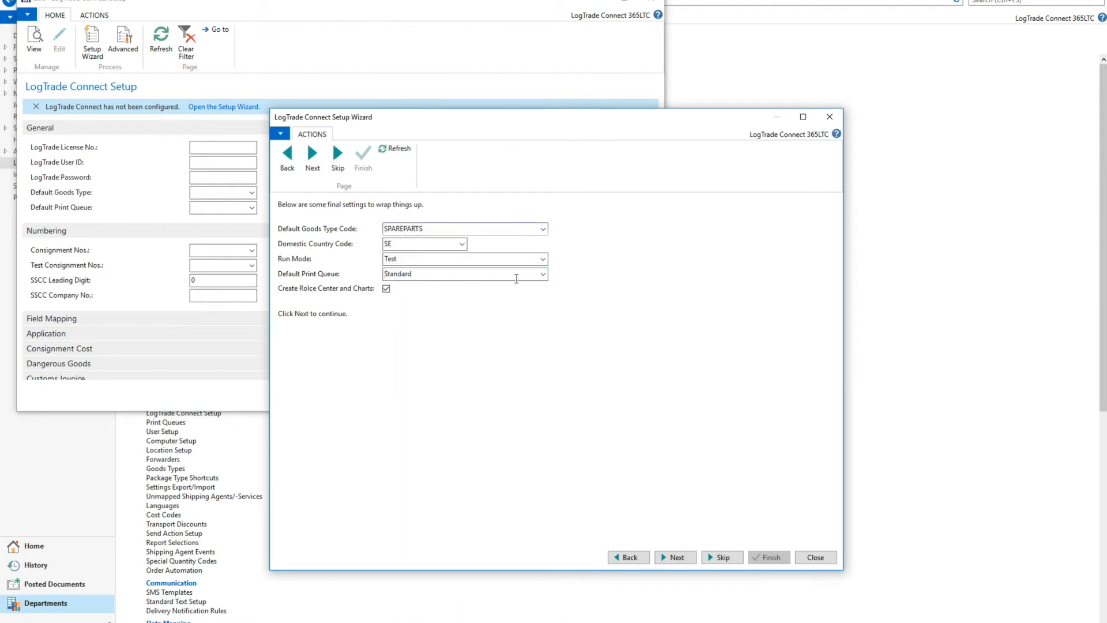
Choose Test as the Run Mode, keep the other final settings, and complete the setup wizard.
key(Tab)
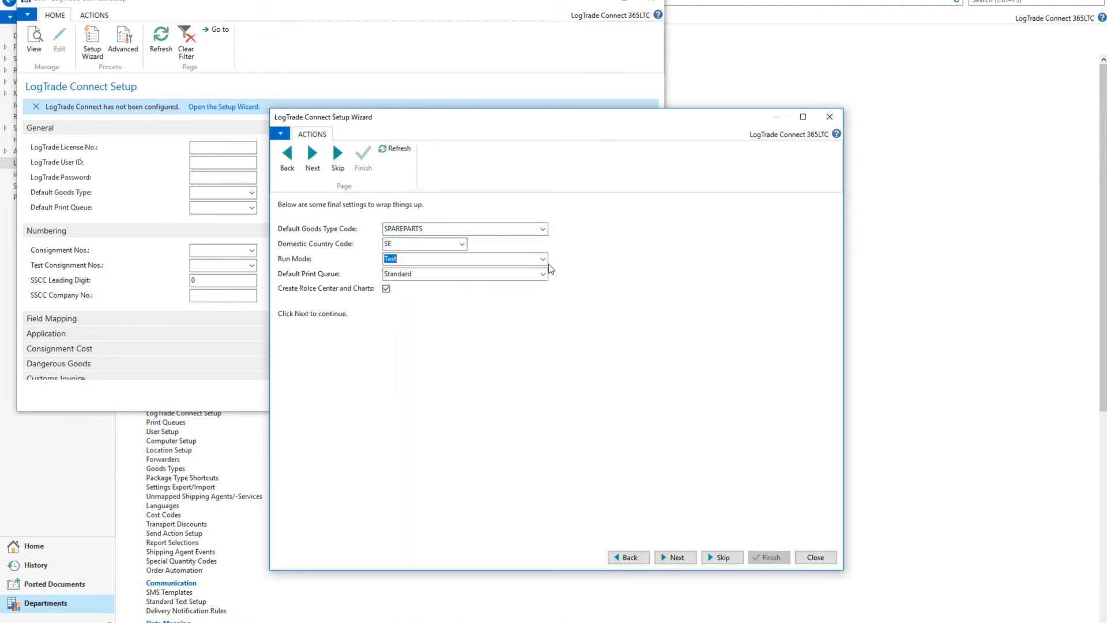
click(544, 260)
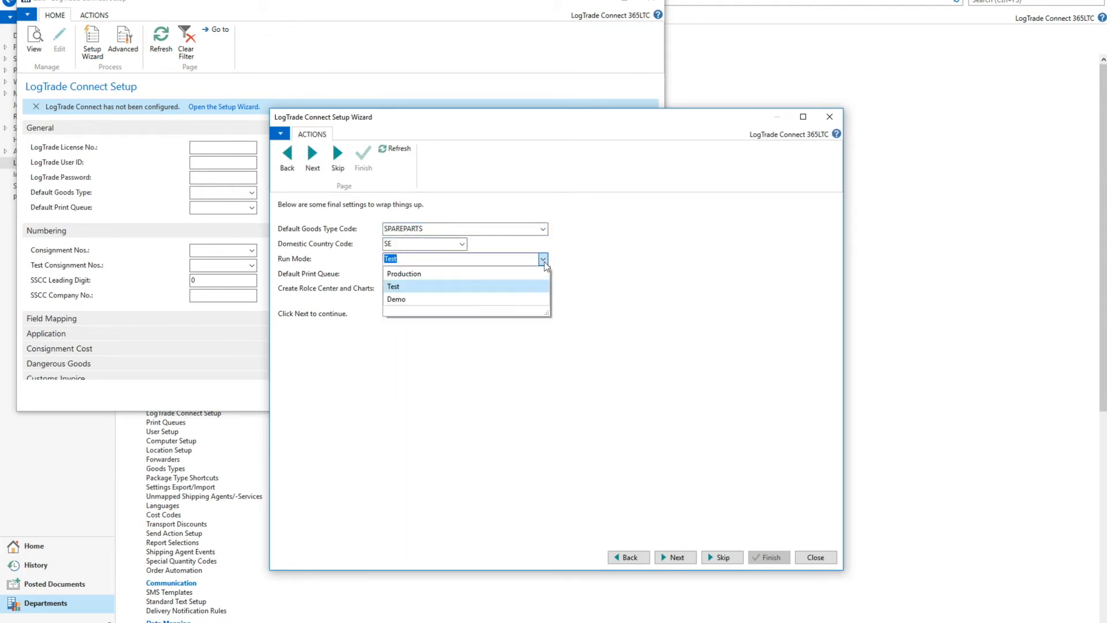
click(518, 286)
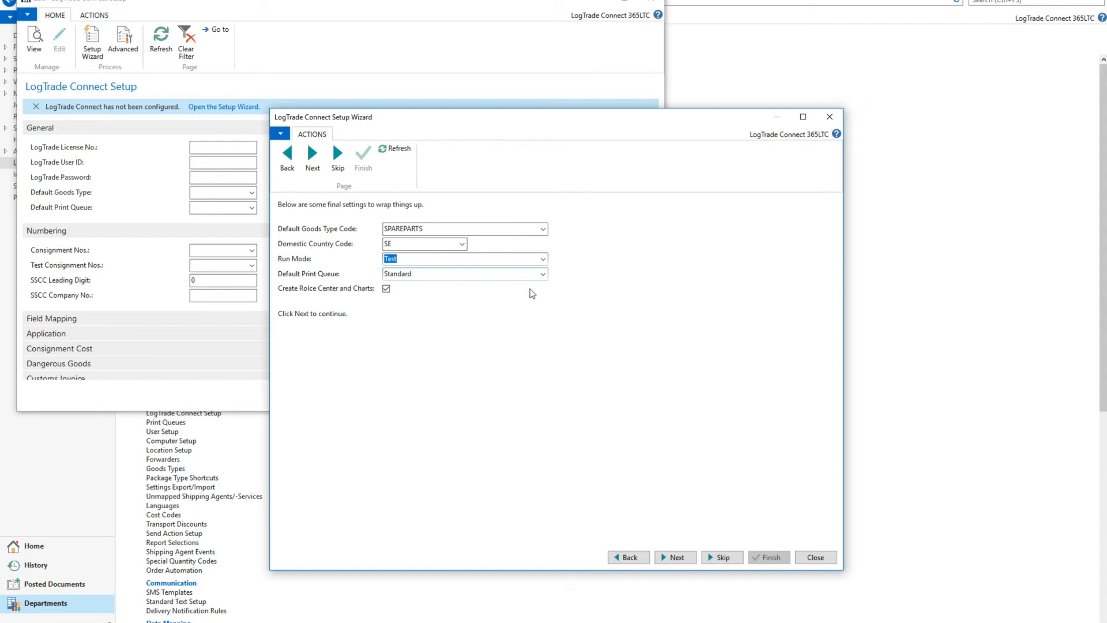
click(681, 560)
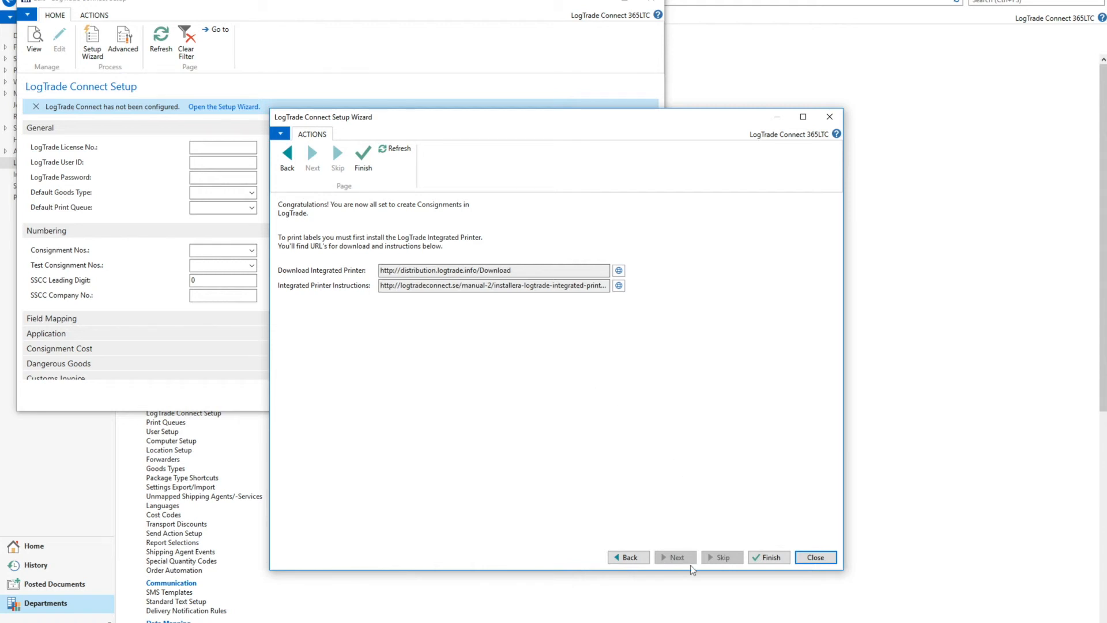
click(770, 558)
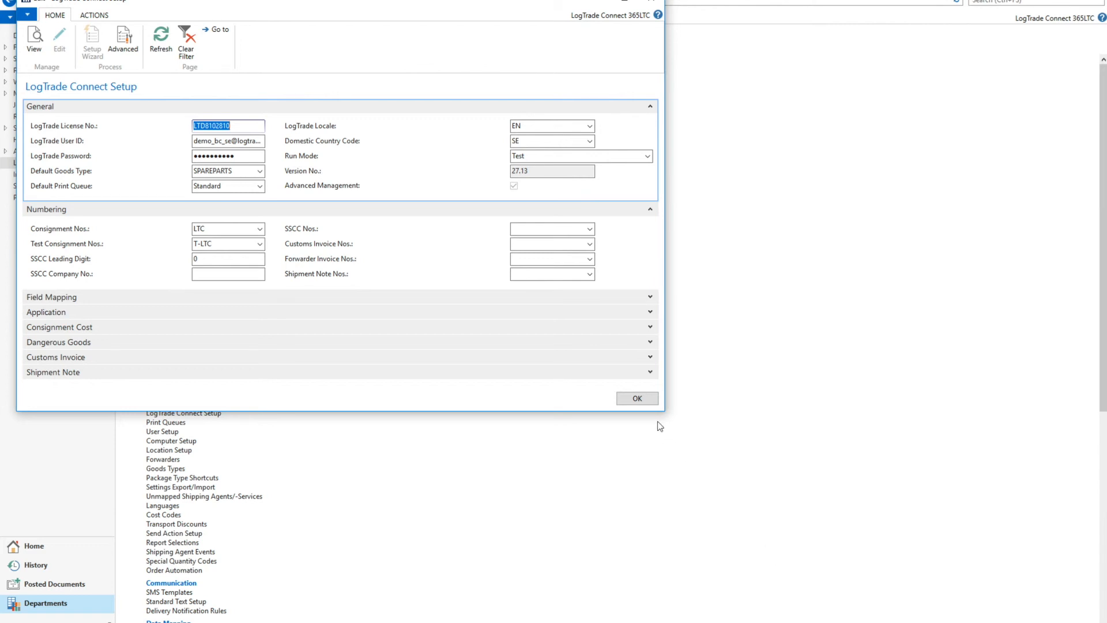
Examine the Application settings in LogTrade Connect Setup and close the setup page.
click(651, 312)
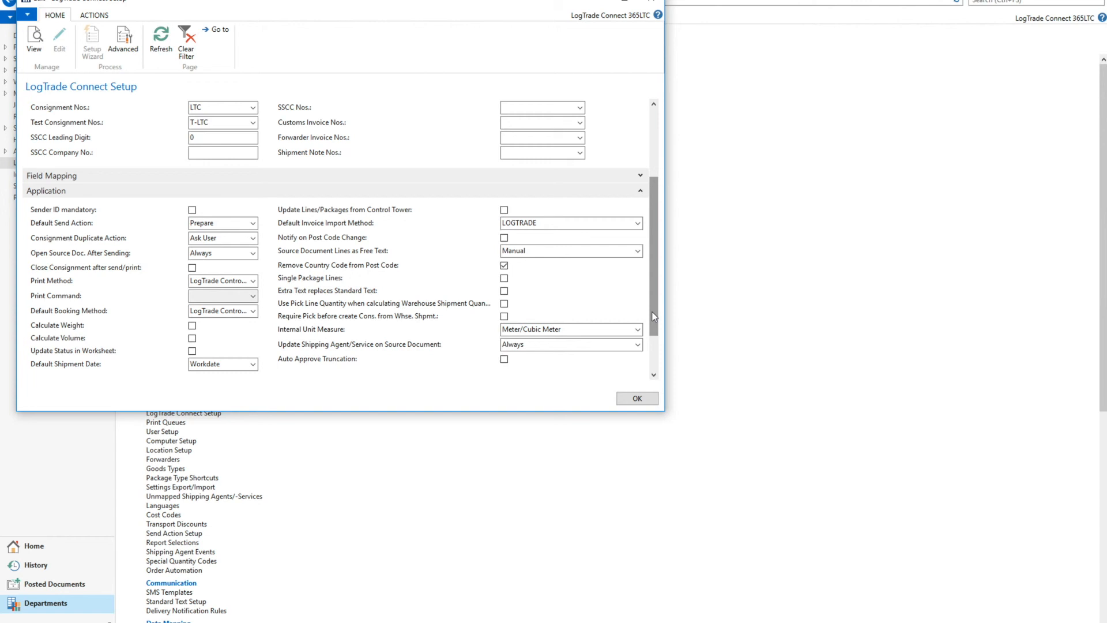
click(638, 398)
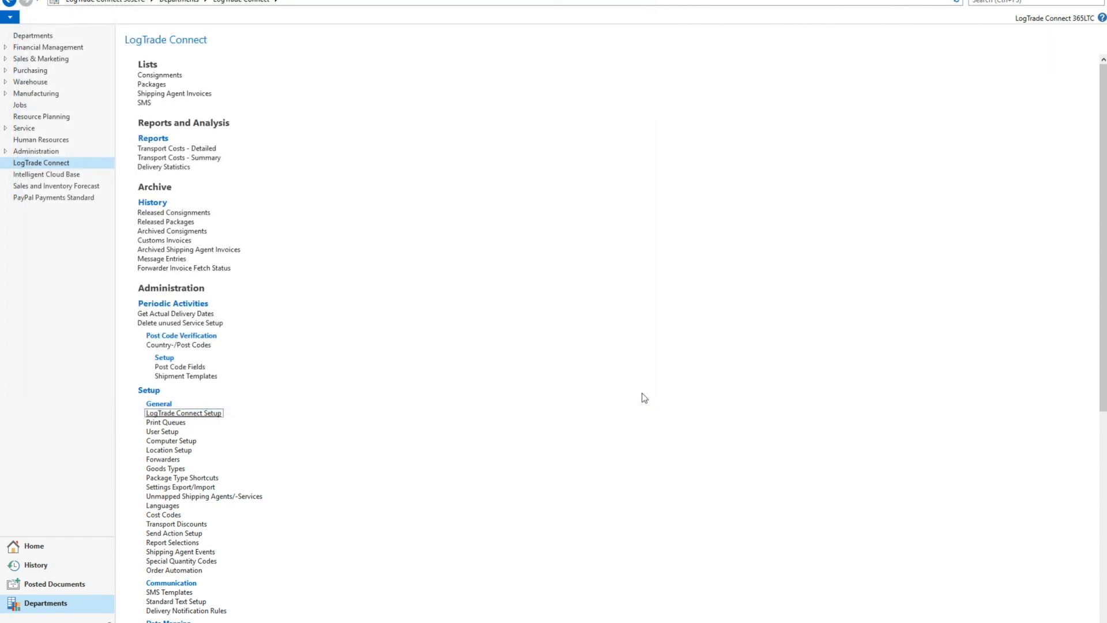